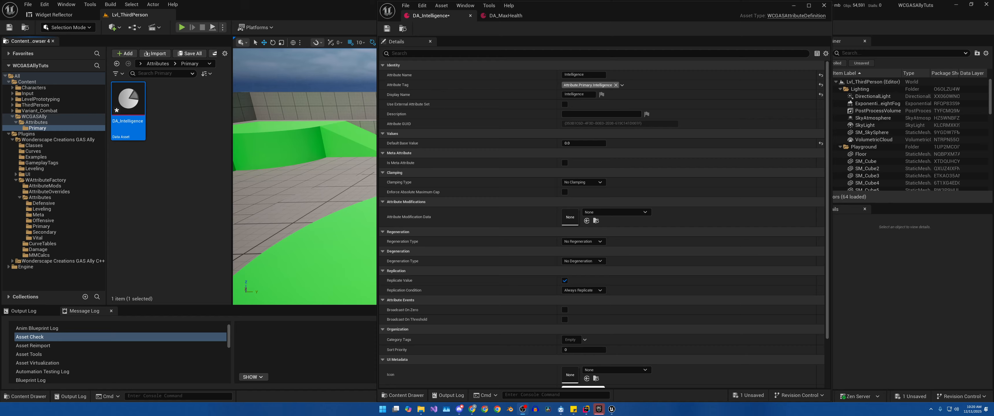
# Step: Examine the DA_MaxHealth definition and the asset creation options for a new Wonderscape GAS Ally attribute mod
pyautogui.click(508, 19)
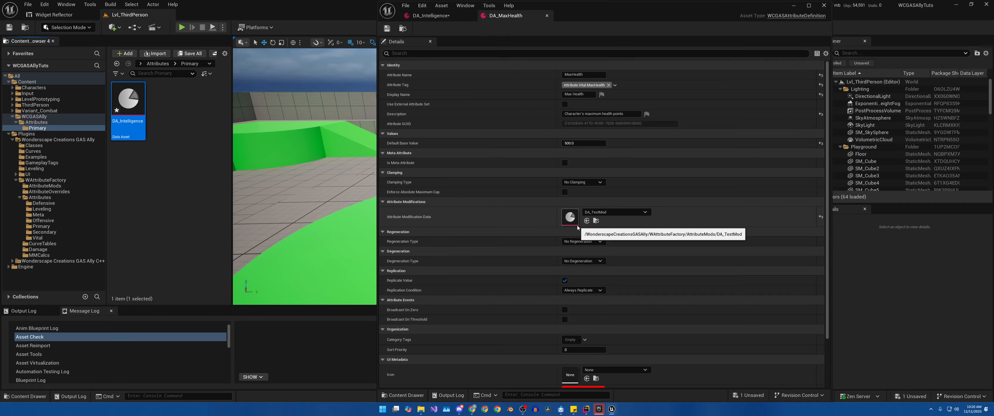
pyautogui.rightClick(169, 115)
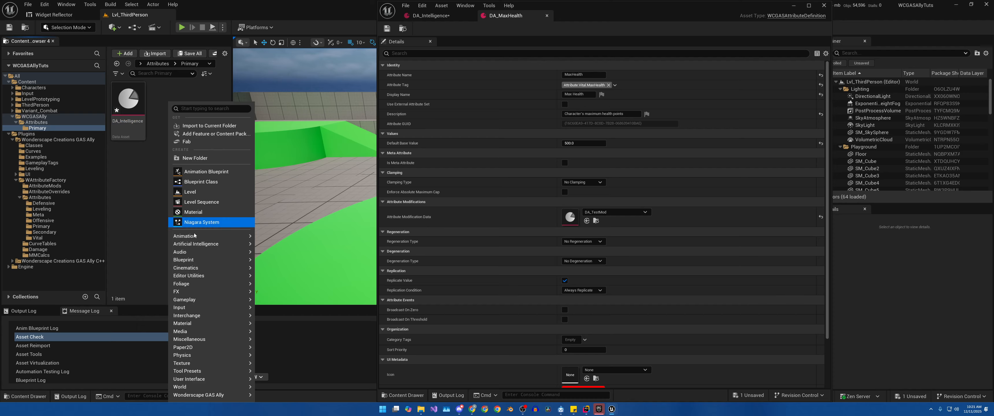
pyautogui.moveTo(211, 394)
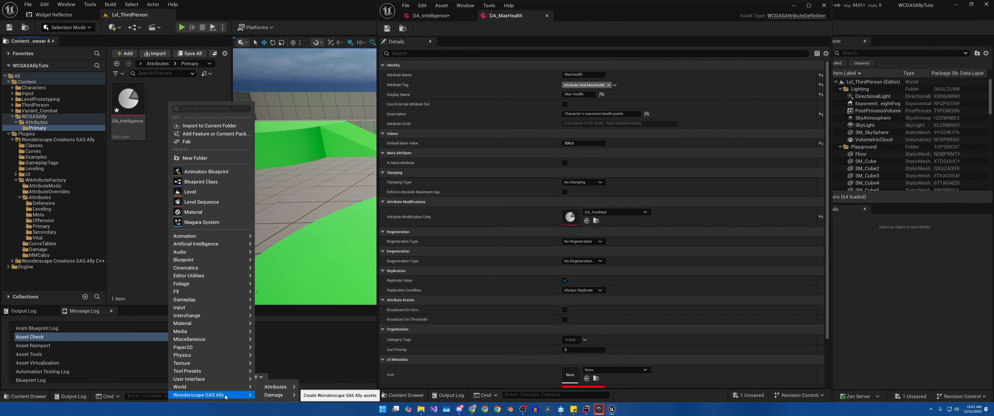
pyautogui.moveTo(275, 387)
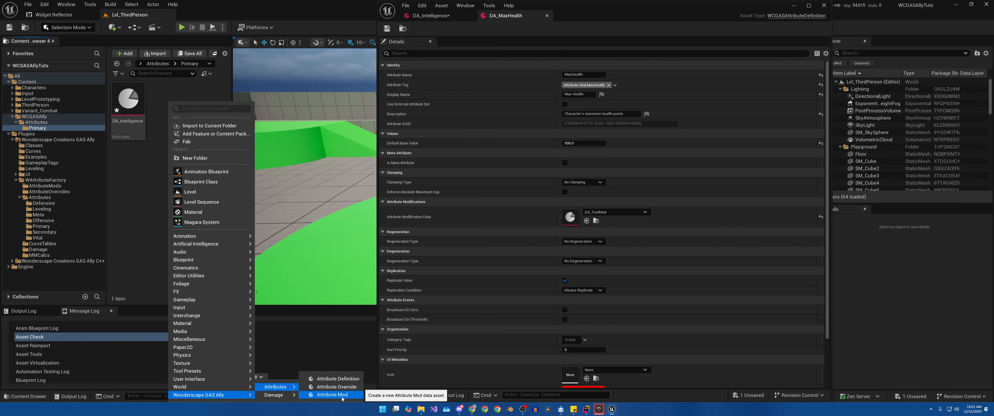
pyautogui.click(131, 186)
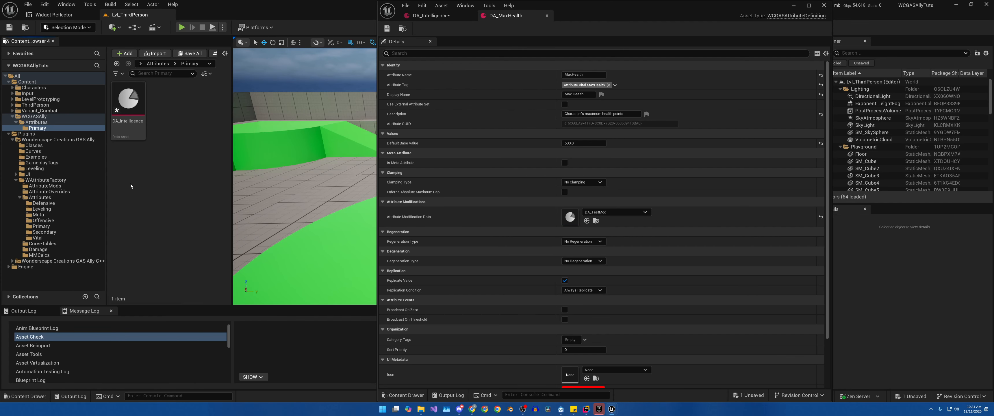
# Step: Open DA_TestMod from the DA_MaxHealth modification data and set its Strength source's calculation type to Use Formulas
pyautogui.doubleClick(570, 215)
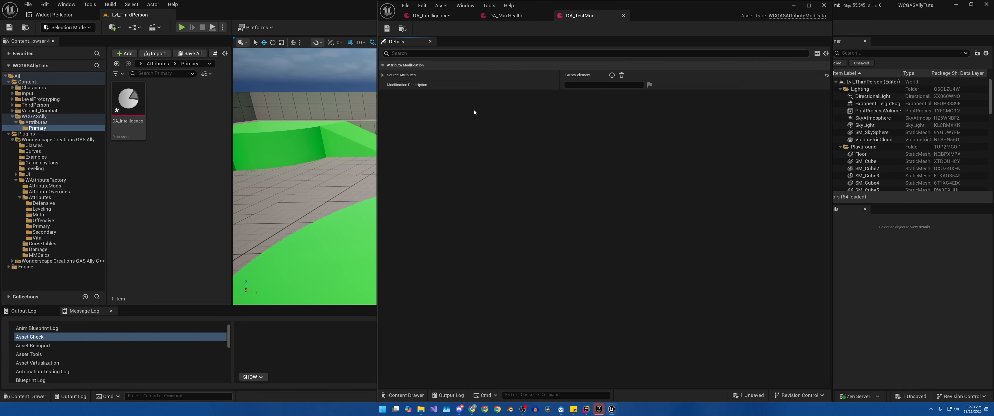
pyautogui.click(383, 75)
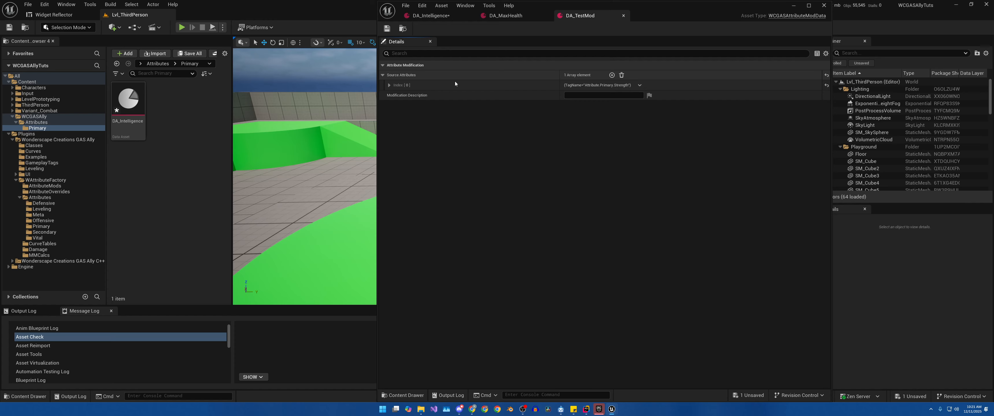
pyautogui.click(389, 85)
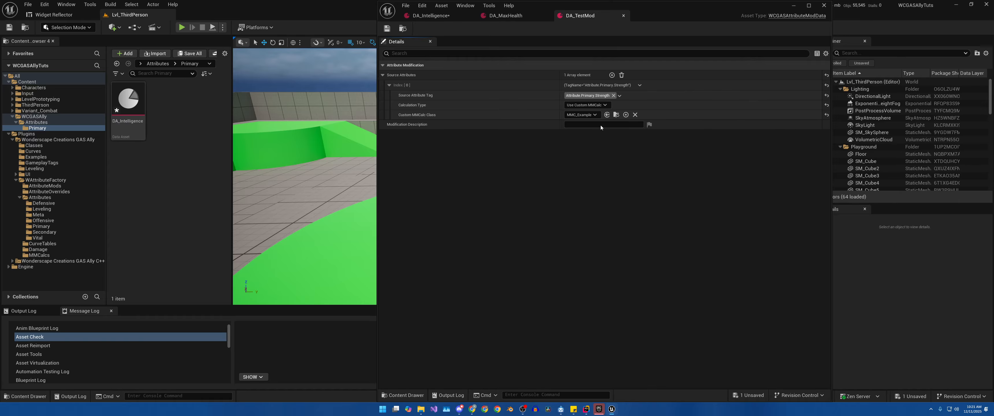
pyautogui.click(600, 106)
pyautogui.click(591, 115)
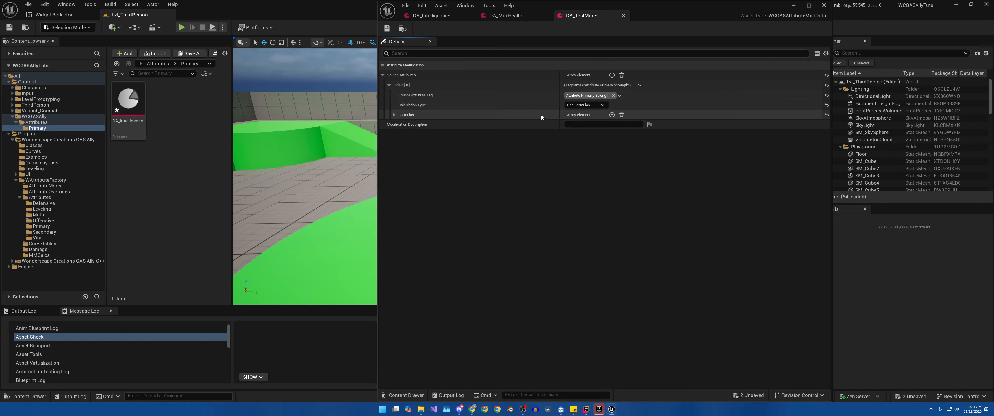
# Step: Inspect the first formula's settings and curve table row, and save the DA_TestMod asset
pyautogui.click(394, 115)
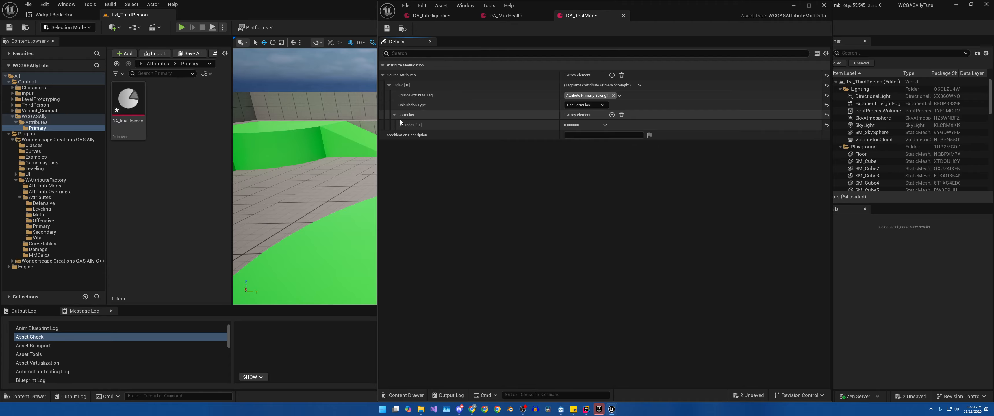
pyautogui.click(401, 125)
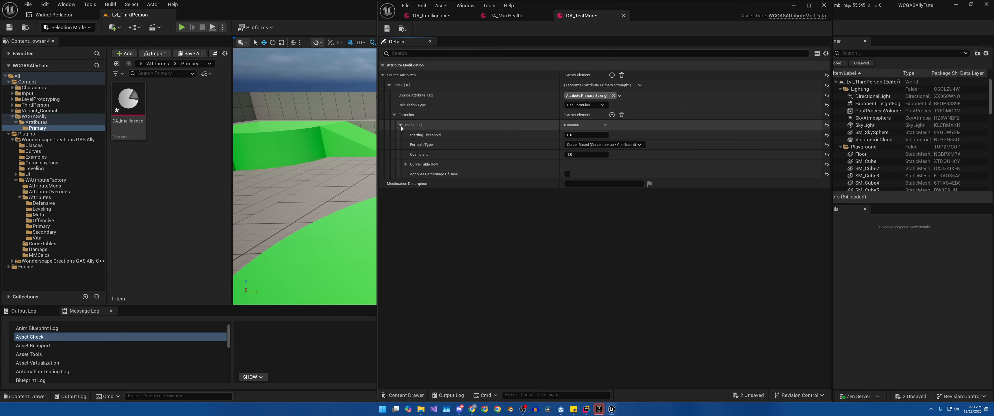
pyautogui.click(404, 163)
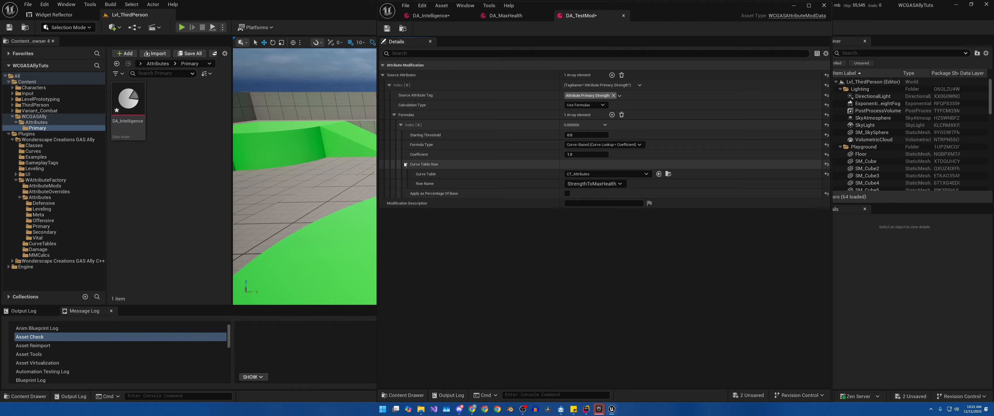
pyautogui.click(405, 164)
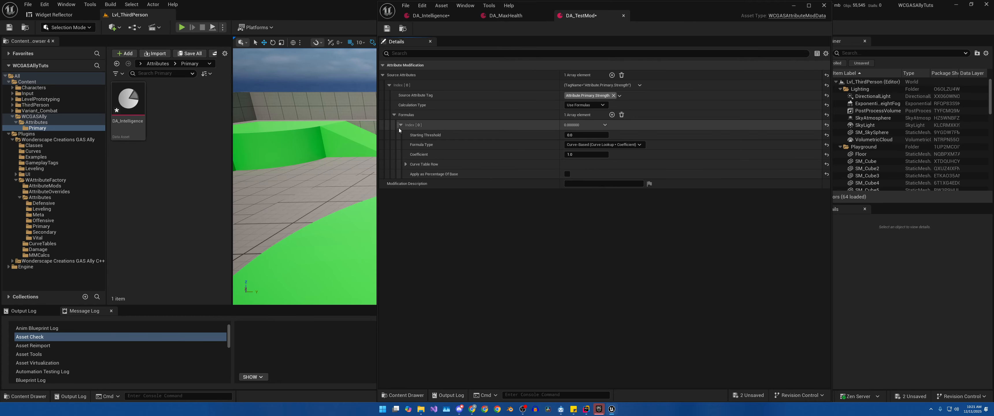
pyautogui.click(387, 29)
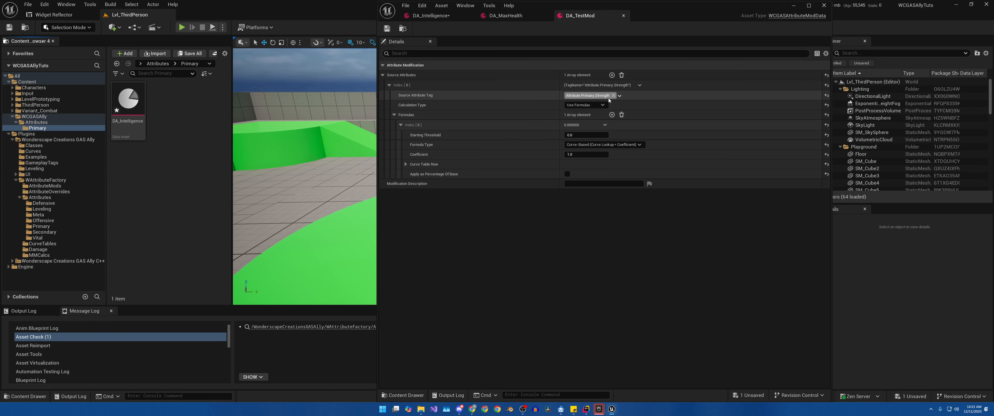
# Step: Locate the DA_MaxHealth asset in the project content and open DA_Strength from the plugin's Primary attributes folder
pyautogui.click(509, 16)
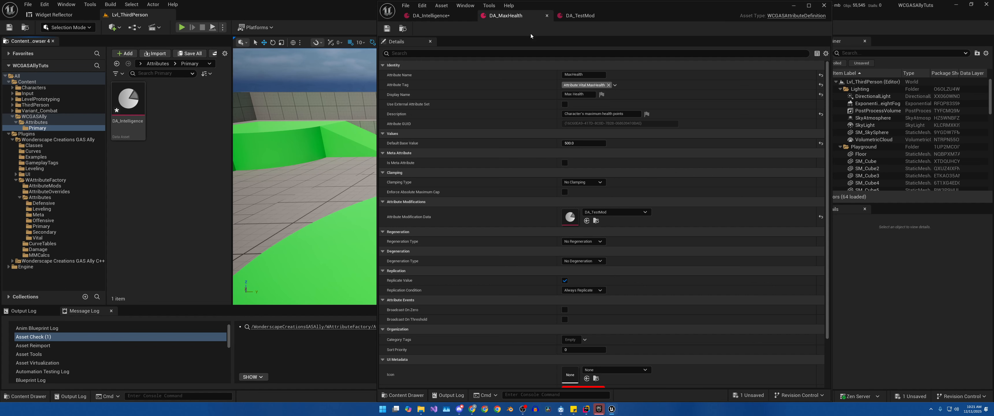
pyautogui.click(574, 14)
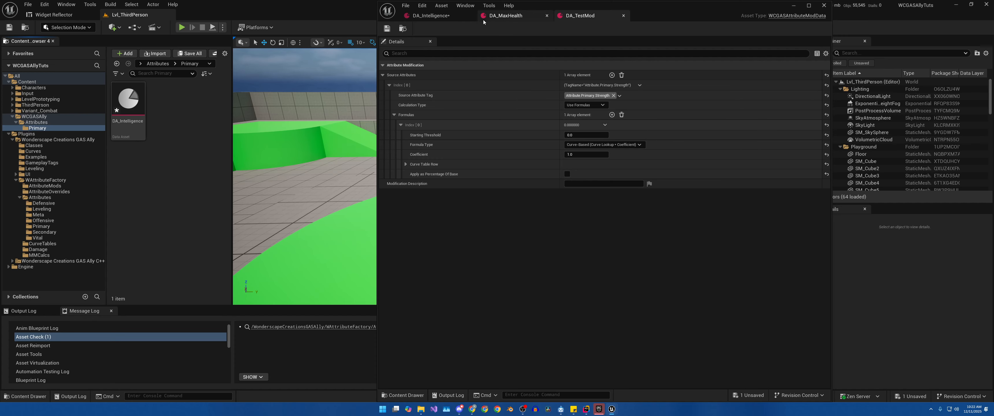
pyautogui.click(512, 18)
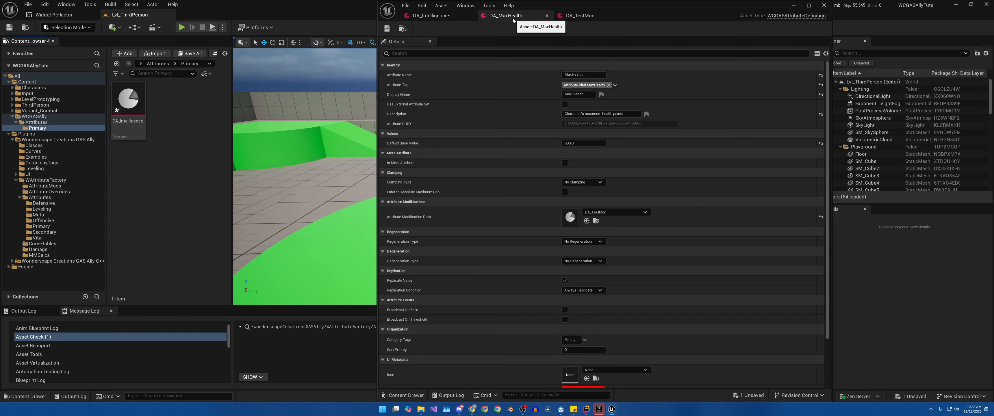
pyautogui.click(403, 31)
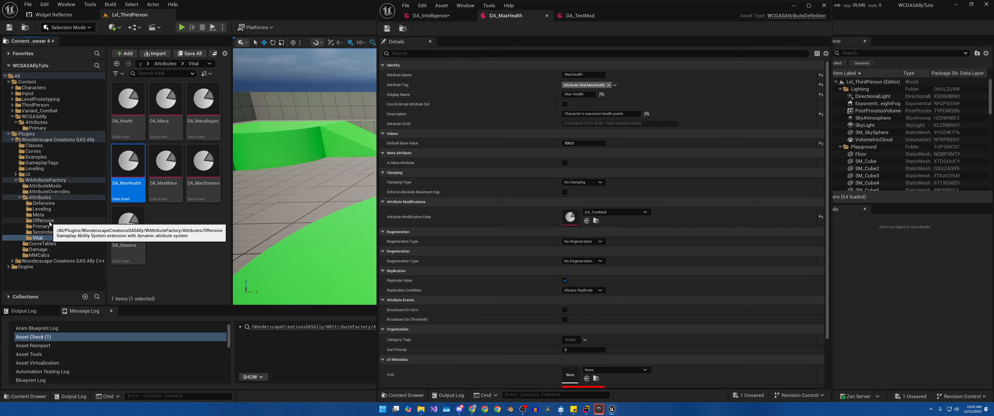
pyautogui.click(41, 227)
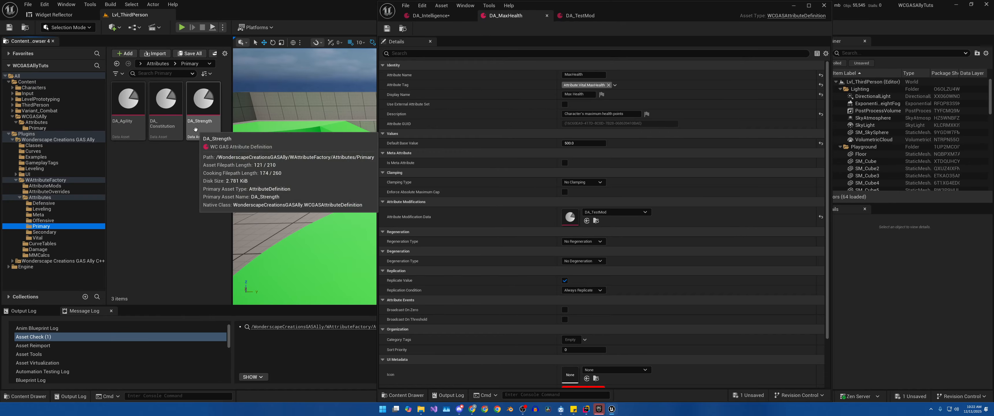
pyautogui.doubleClick(204, 101)
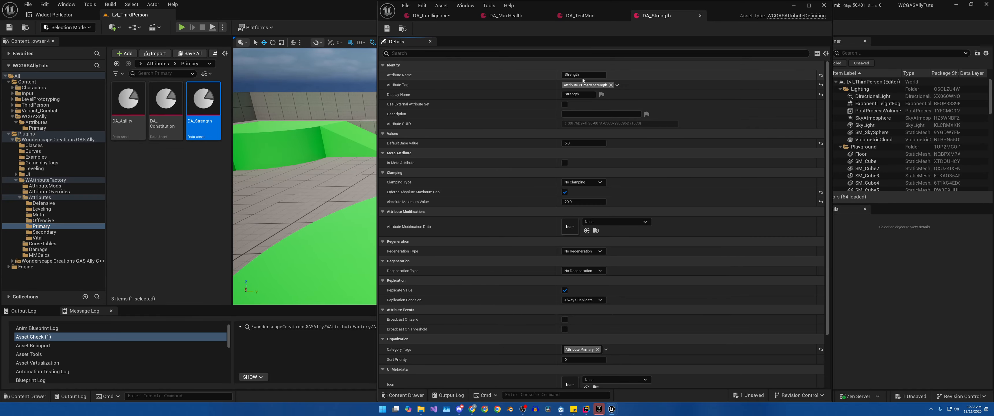
# Step: Compare DA_Strength with DA_TestMod and expand the first formula's curve table row in DA_TestMod
pyautogui.click(581, 16)
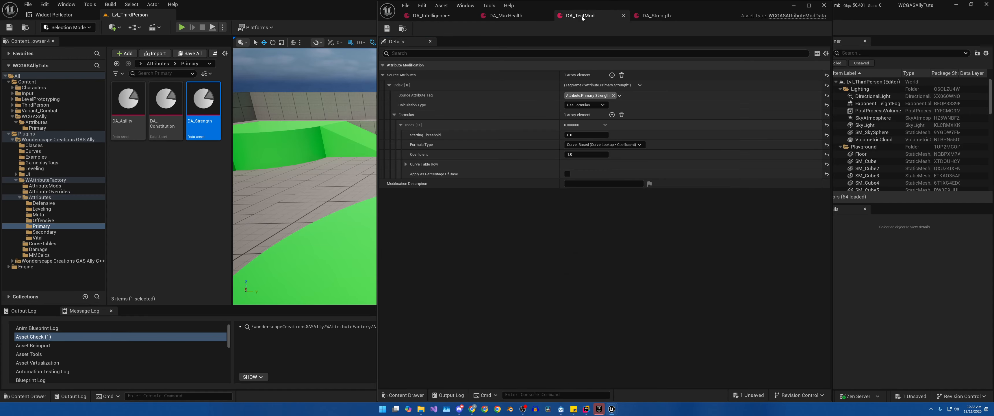
pyautogui.click(666, 18)
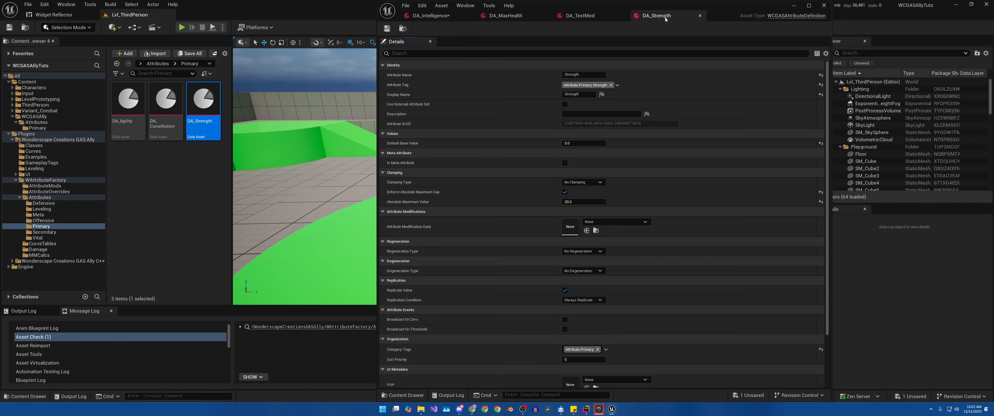
pyautogui.click(595, 17)
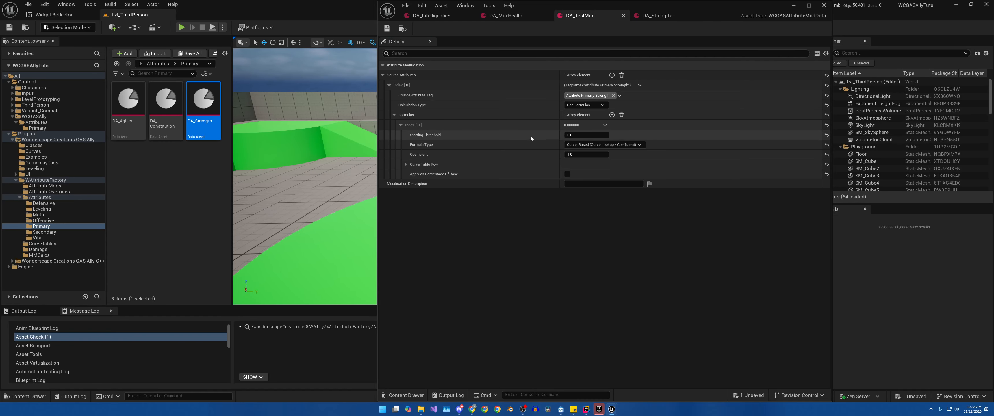
pyautogui.click(406, 164)
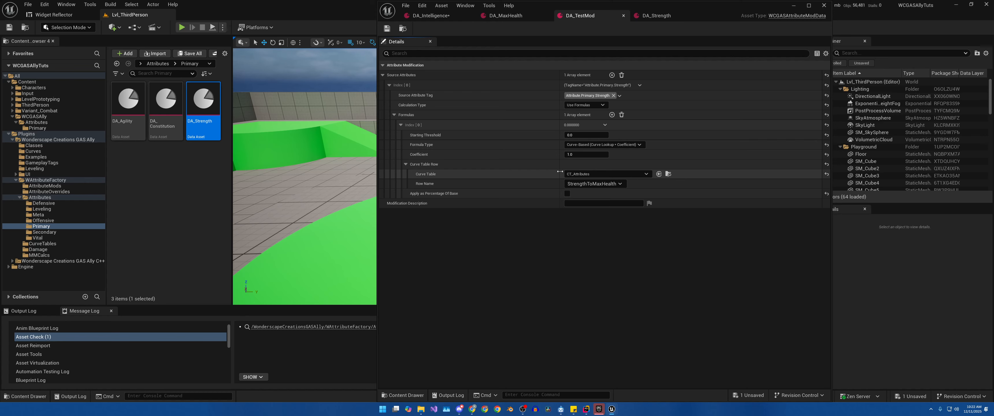
# Step: Add a second formula to the Strength source in DA_TestMod, expand its settings, and delete that formula
pyautogui.moveTo(410, 117)
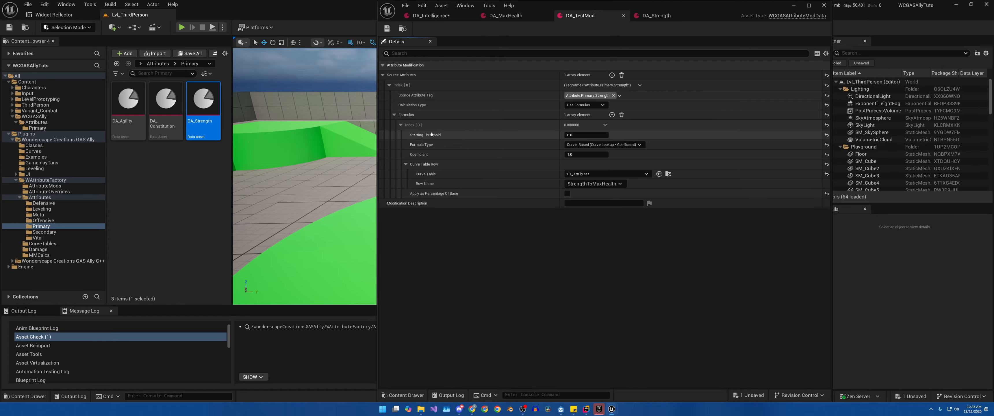
pyautogui.moveTo(432, 136)
pyautogui.click(612, 115)
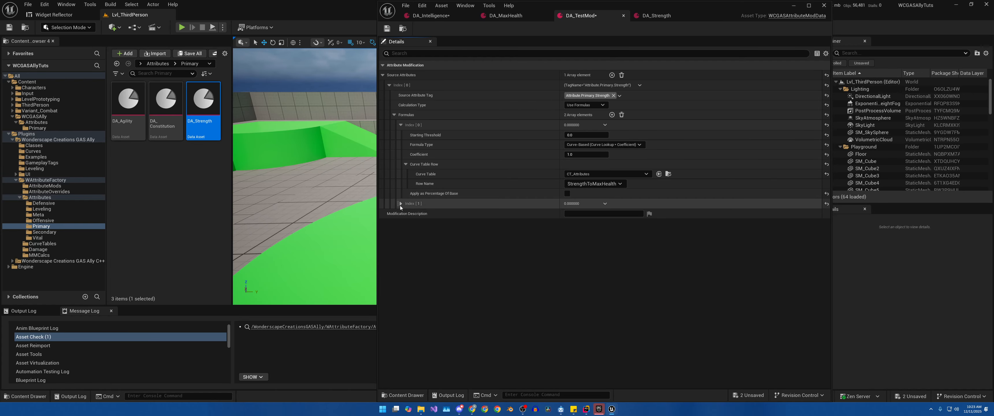
pyautogui.click(401, 203)
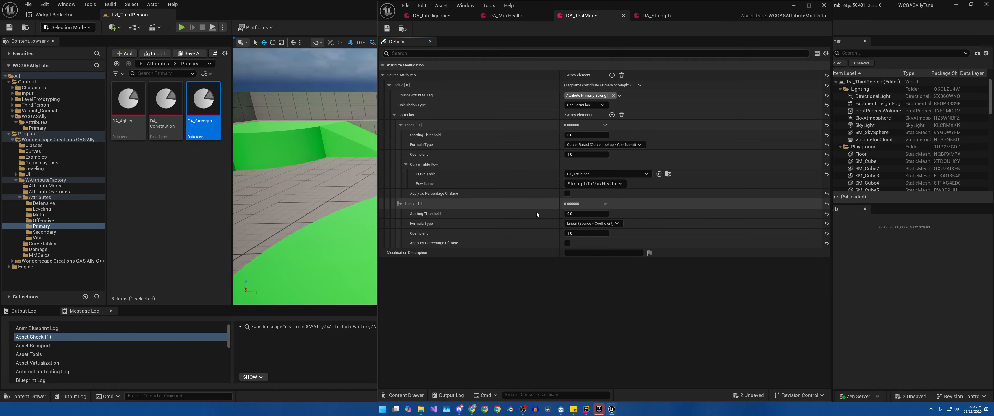
pyautogui.click(603, 203)
pyautogui.click(617, 224)
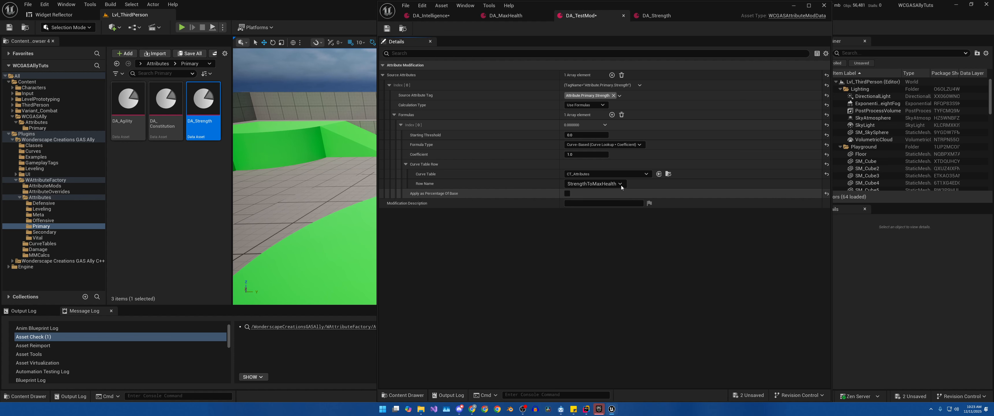
# Step: Add a second formula to the Strength source in DA_TestMod and review its available formula types
pyautogui.click(612, 115)
pyautogui.click(401, 203)
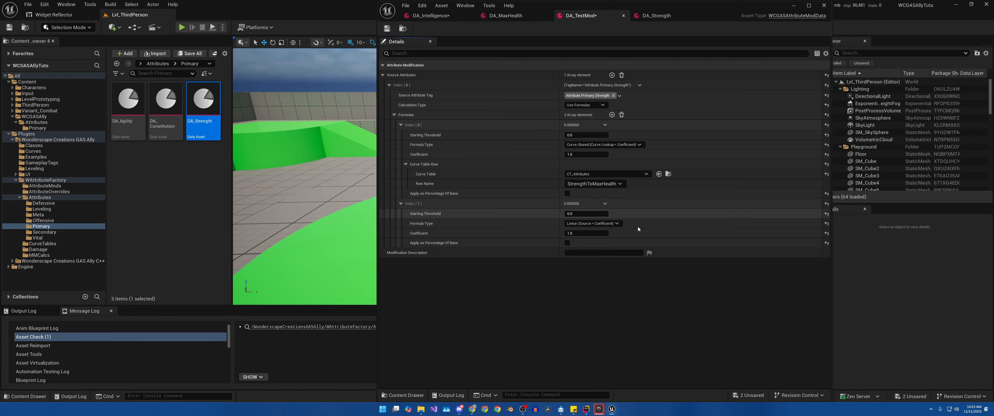
pyautogui.moveTo(421, 225)
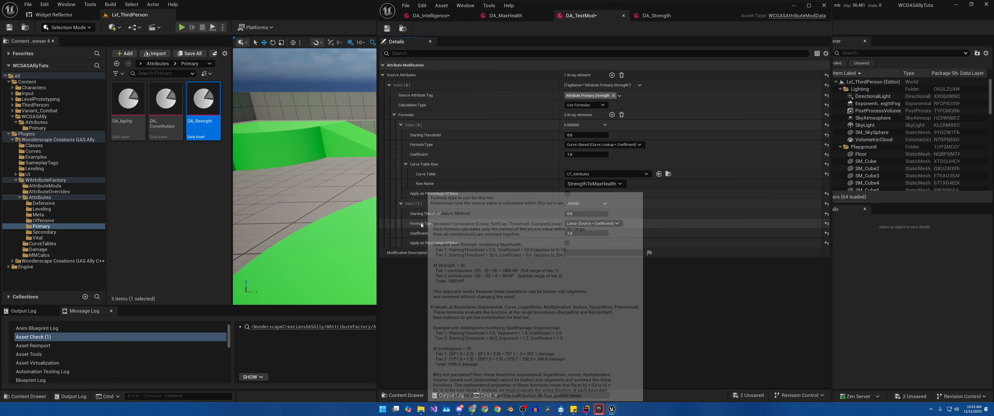
pyautogui.click(593, 224)
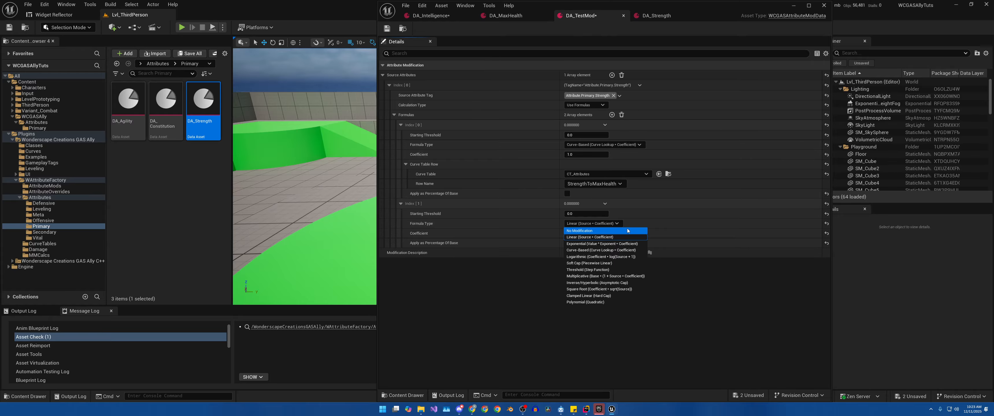
pyautogui.moveTo(606, 240)
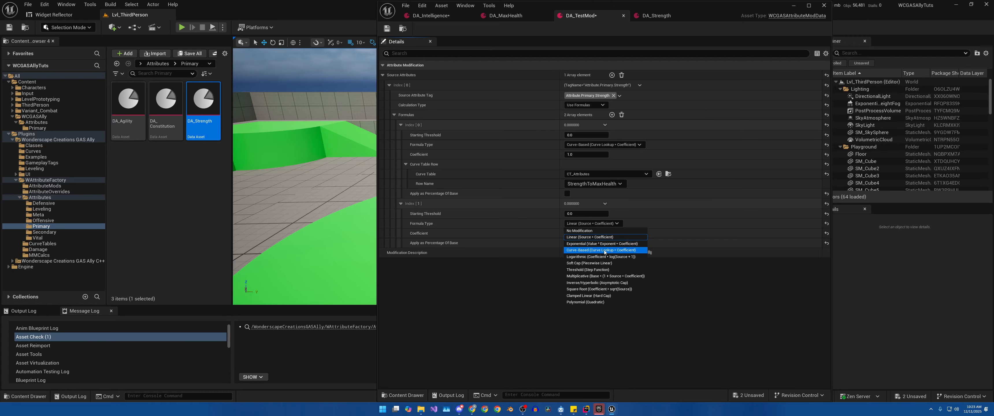
pyautogui.moveTo(602, 257)
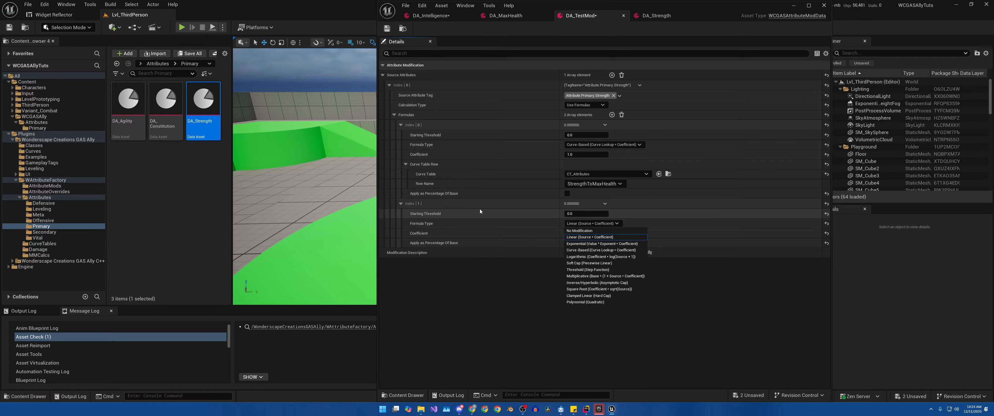
pyautogui.click(510, 310)
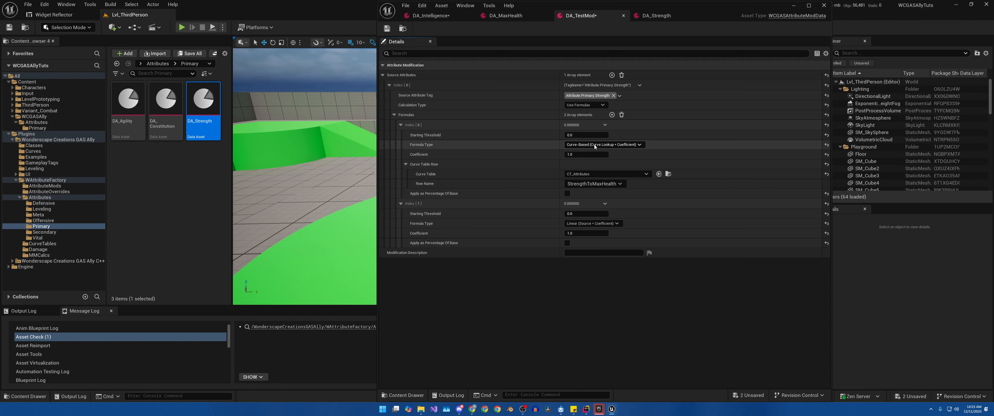
pyautogui.moveTo(595, 146)
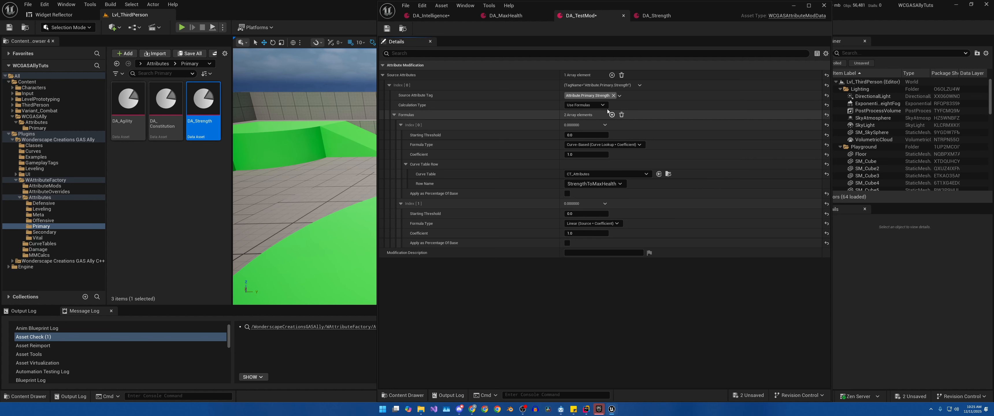
# Step: Switch the Strength source's calculation type in DA_TestMod to Use Custom MMCalc and review the available custom MMCalc classes
pyautogui.moveTo(603, 108)
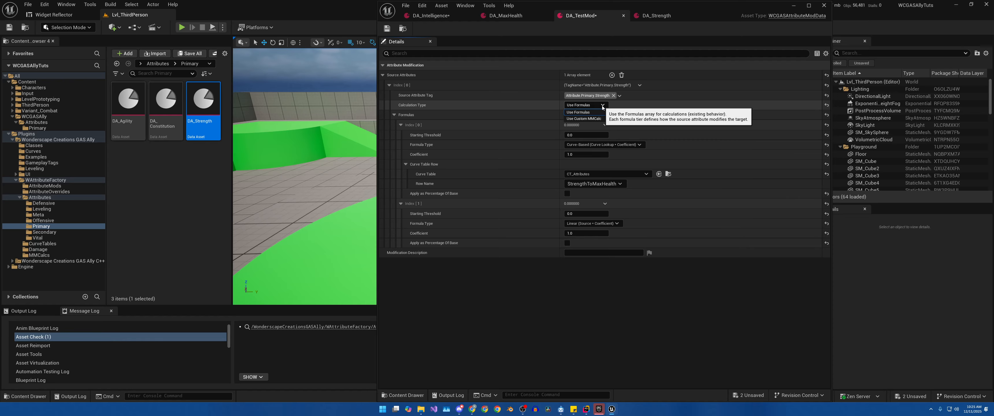
pyautogui.click(602, 105)
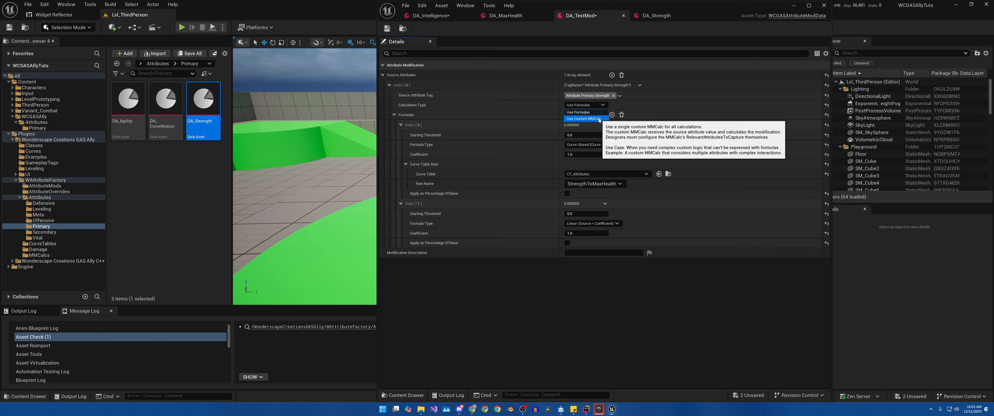
pyautogui.click(583, 119)
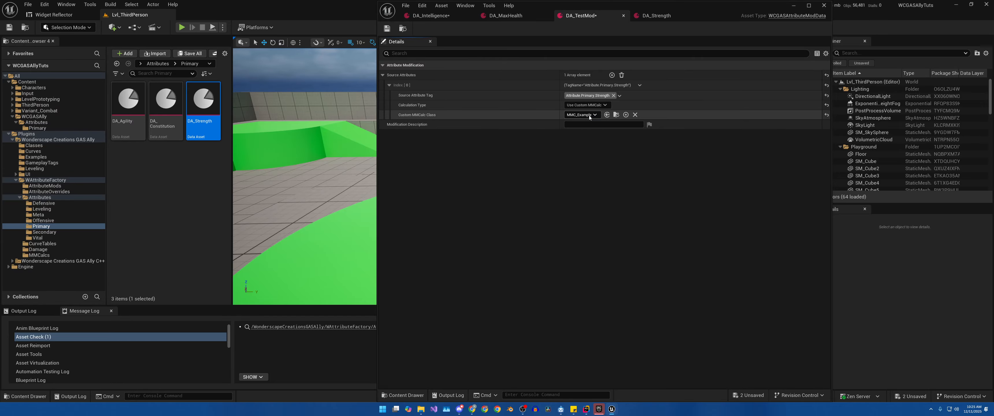
pyautogui.click(588, 116)
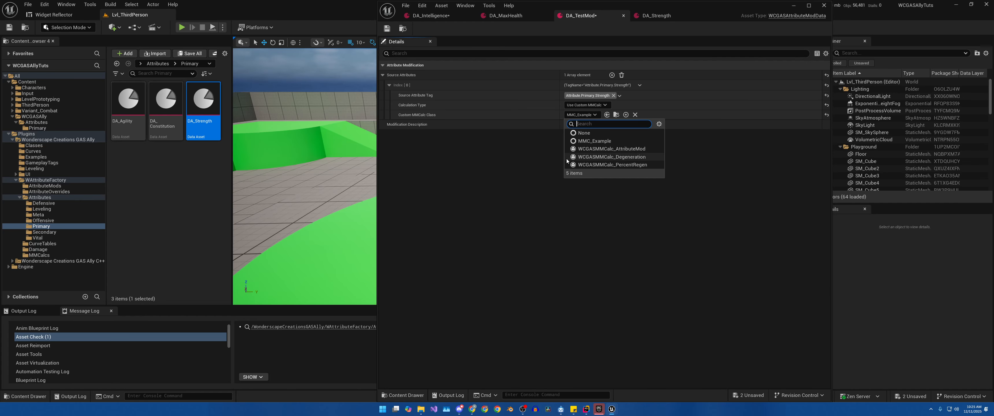
pyautogui.click(510, 137)
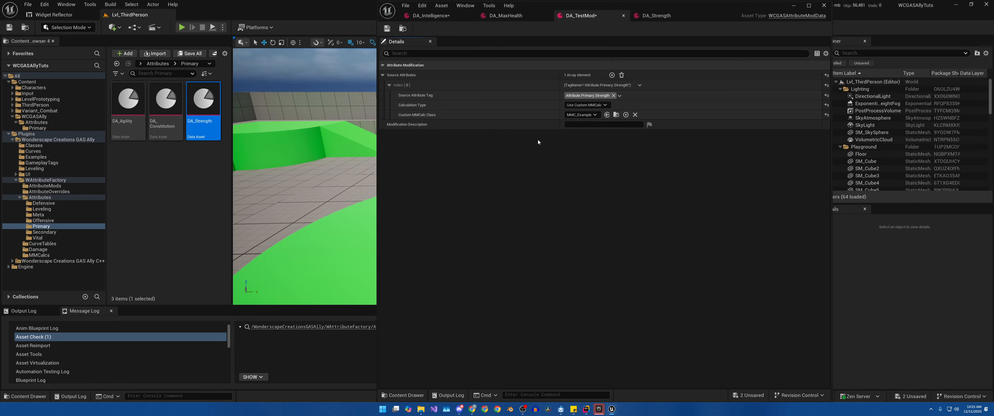
# Step: Open the MMC_Example class used by DA_TestMod and examine its Calculate Base Magnitude graph, including the Strength variable's details
pyautogui.click(617, 115)
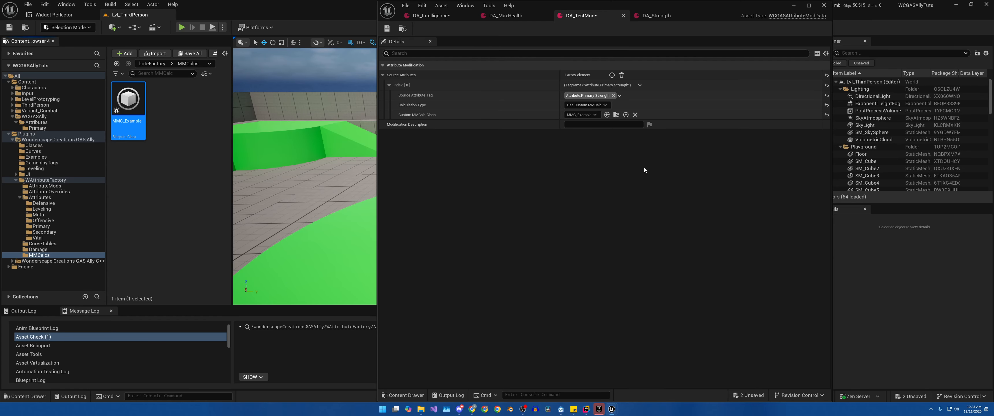
pyautogui.click(809, 5)
pyautogui.moveTo(502, 185); pyautogui.dragTo(571, 216, button='right')
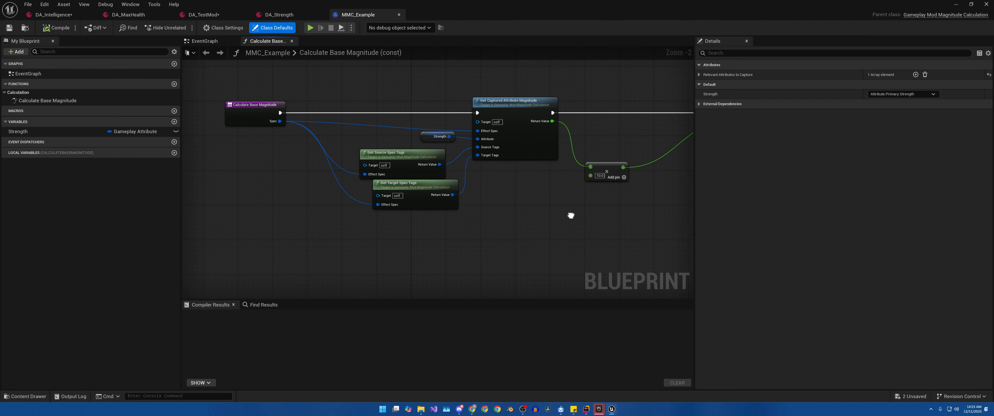
pyautogui.scroll(2, 260, 132)
pyautogui.moveTo(365, 97); pyautogui.dragTo(313, 90, button='right')
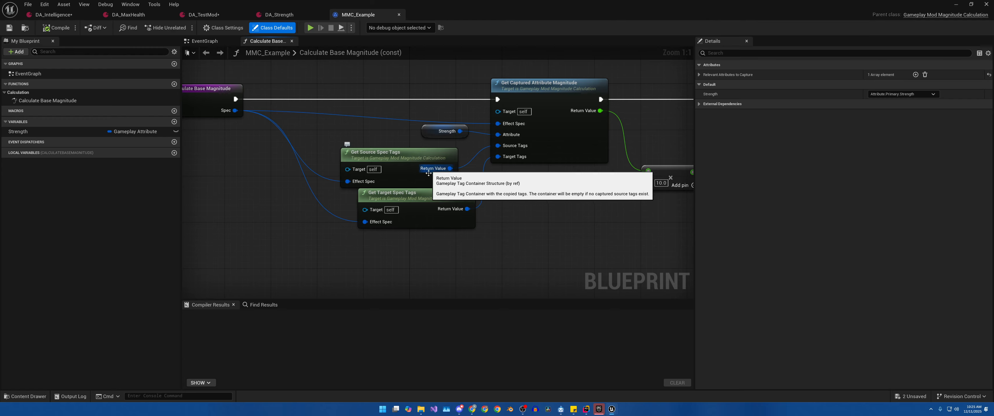
pyautogui.moveTo(508, 206); pyautogui.dragTo(455, 216, button='right')
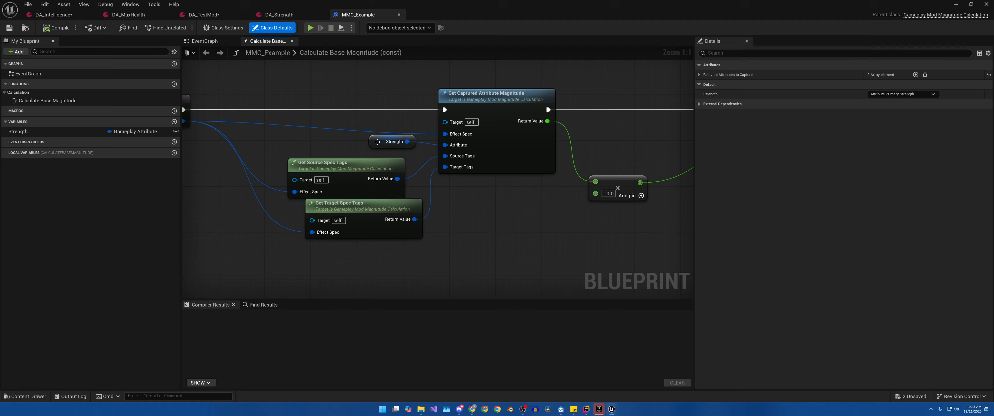
pyautogui.click(392, 142)
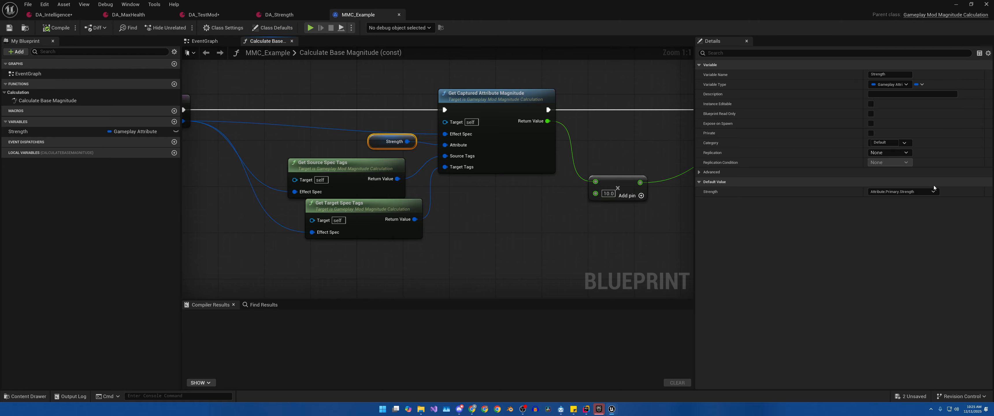
pyautogui.moveTo(641, 214); pyautogui.dragTo(462, 226, button='right')
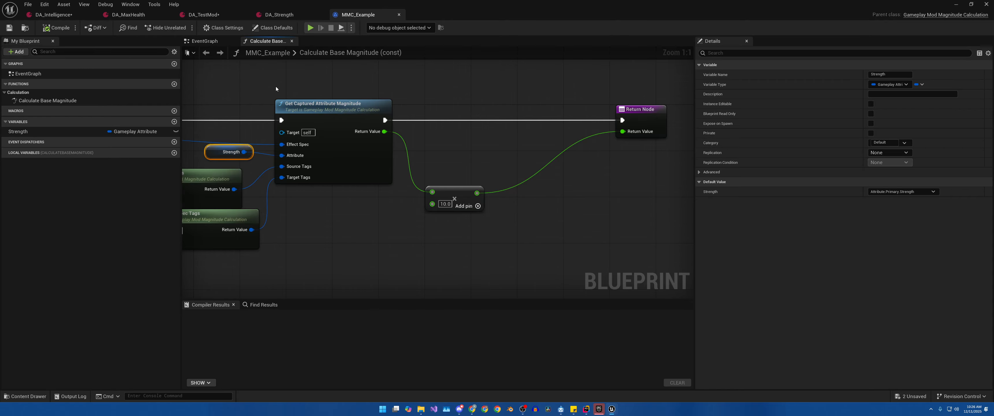
# Step: Close MMC_Example, save DA_TestMod, and bring up the DA_MaxHealth asset
pyautogui.click(399, 16)
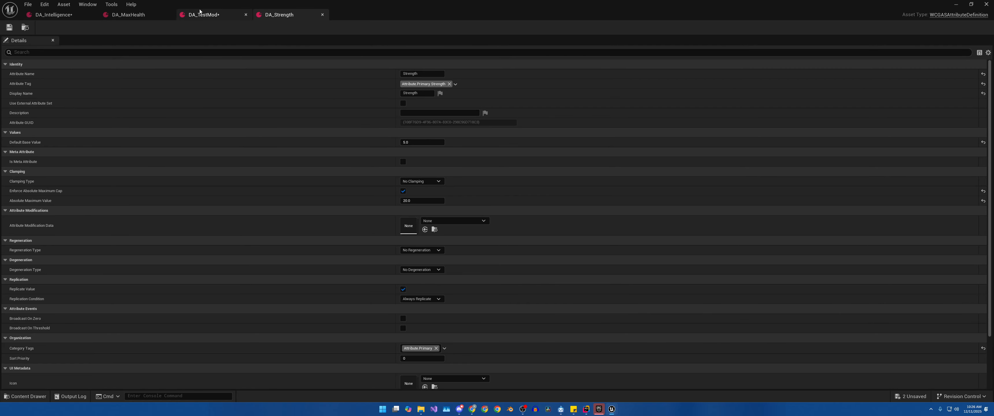
pyautogui.click(207, 16)
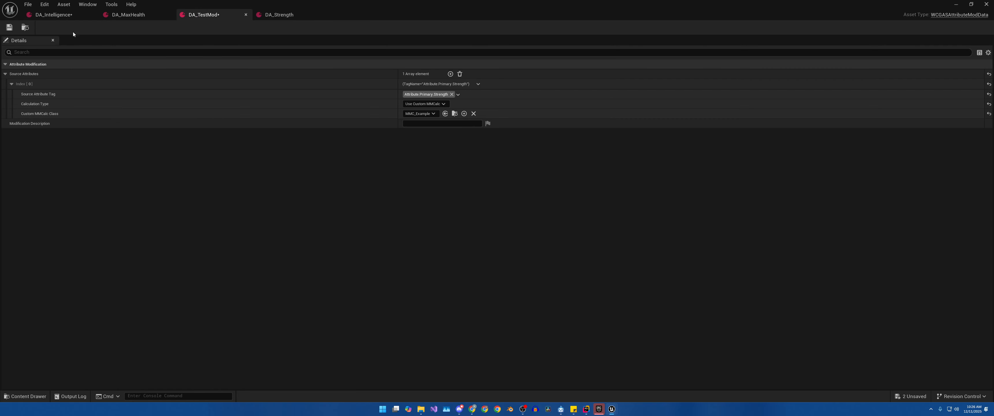
pyautogui.click(9, 28)
pyautogui.click(131, 14)
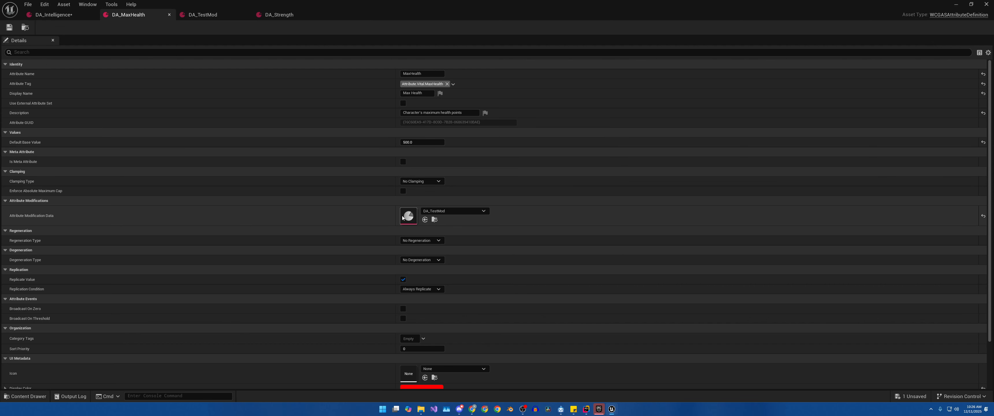